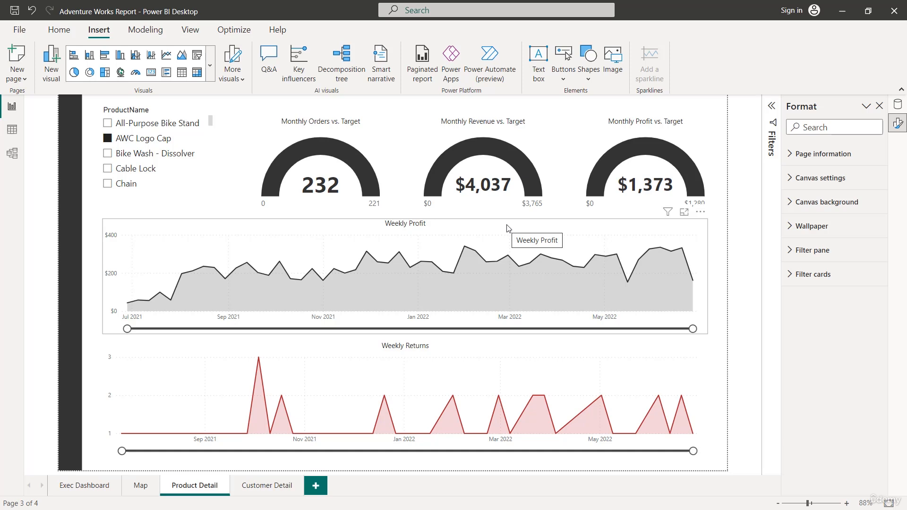
Replace Start of Week with the Calendar Lookup Date Hierarchy on the Weekly Profit chart's X-axis.
click(508, 228)
click(721, 228)
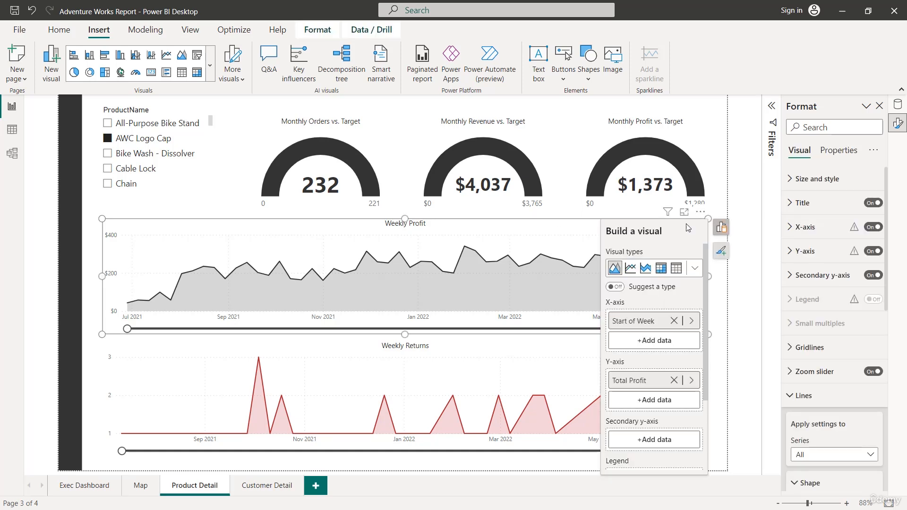
click(675, 321)
click(652, 320)
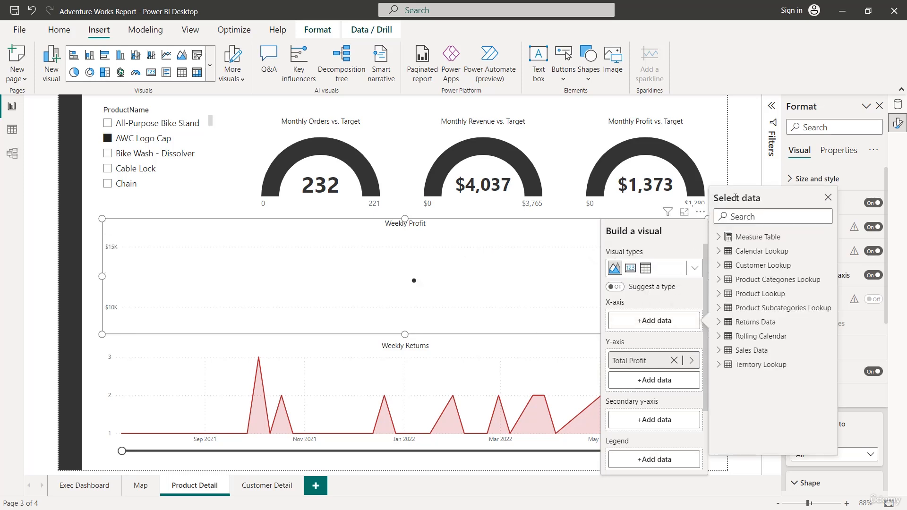
click(756, 216)
text(date)
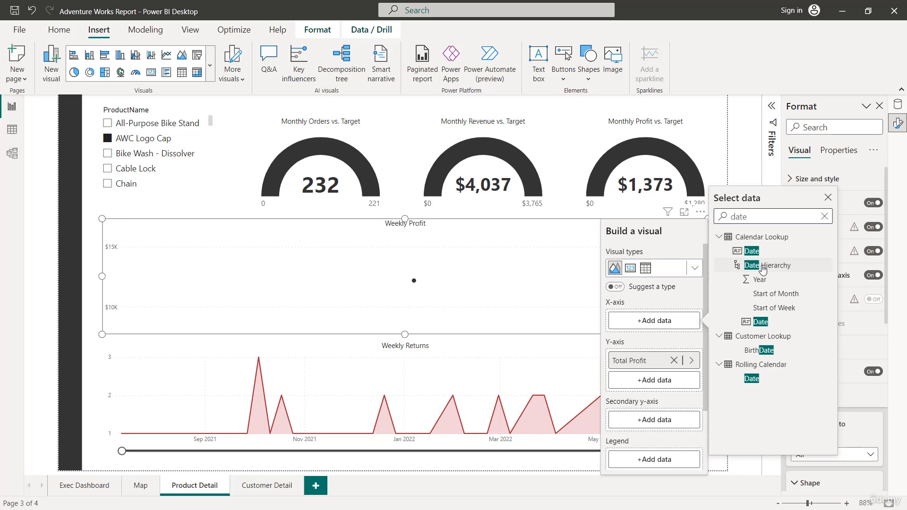
click(762, 266)
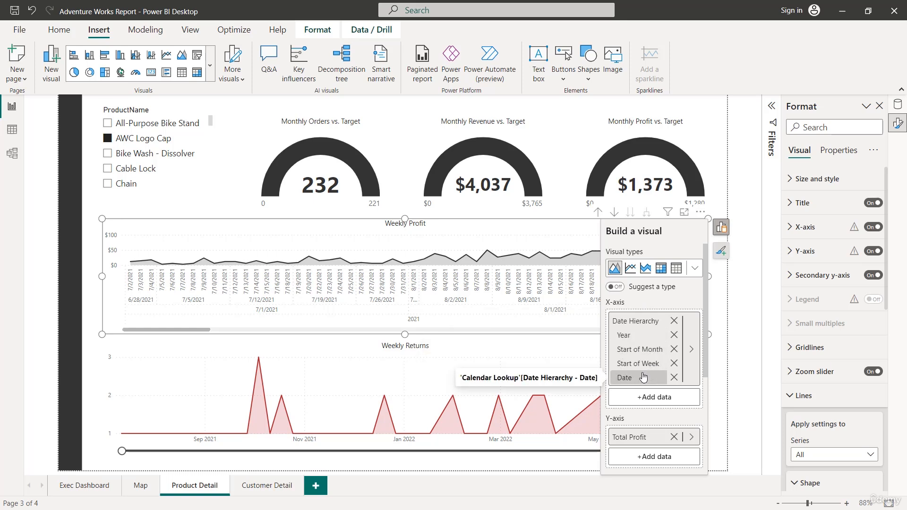
click(721, 227)
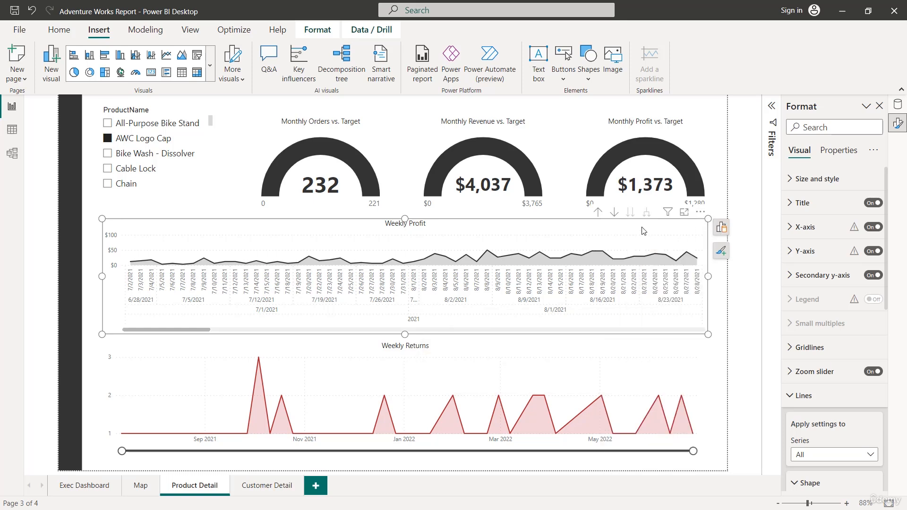
Drill the Weekly Profit chart up to the year level and move it down to the Start of Month level.
click(598, 212)
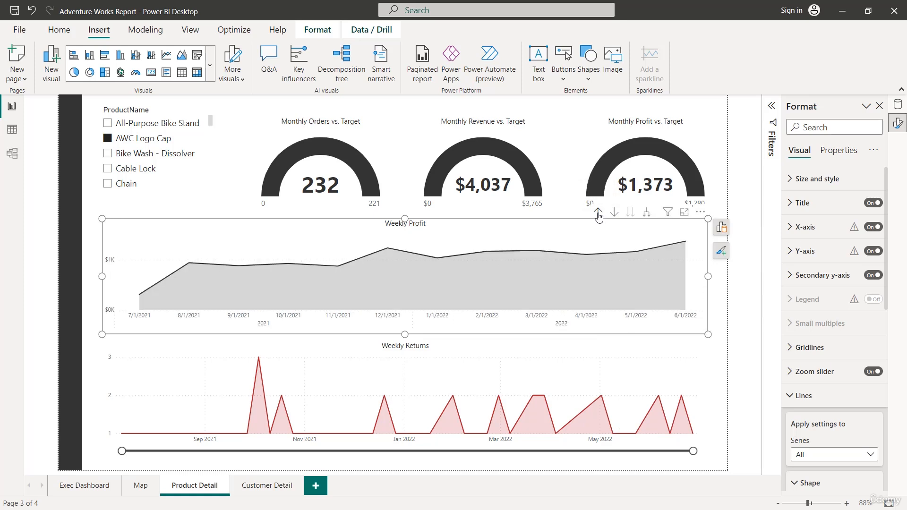
click(598, 212)
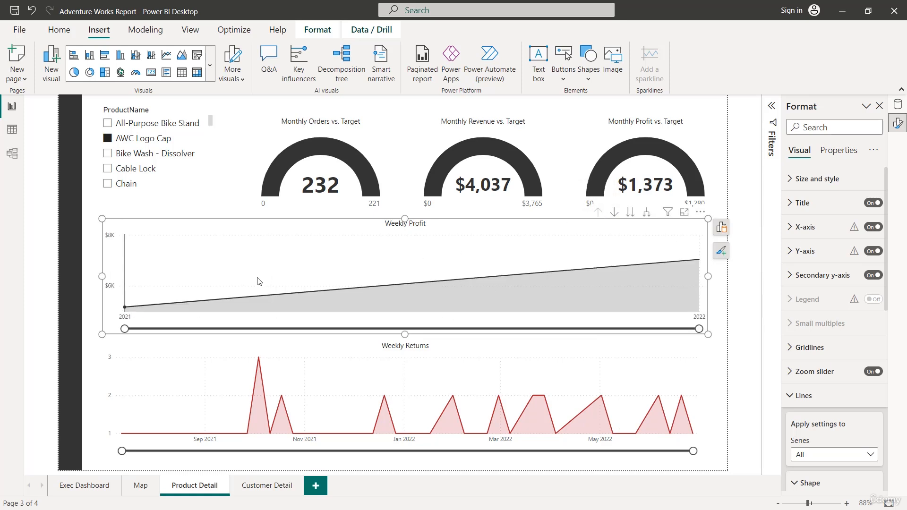
click(628, 213)
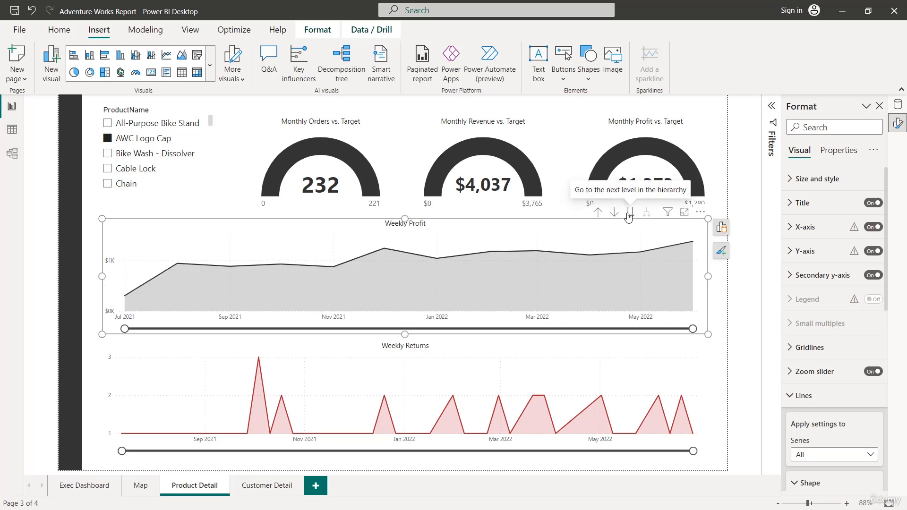
Take the Weekly Profit chart down to the daily level and bring it back to the monthly level.
click(629, 213)
click(628, 216)
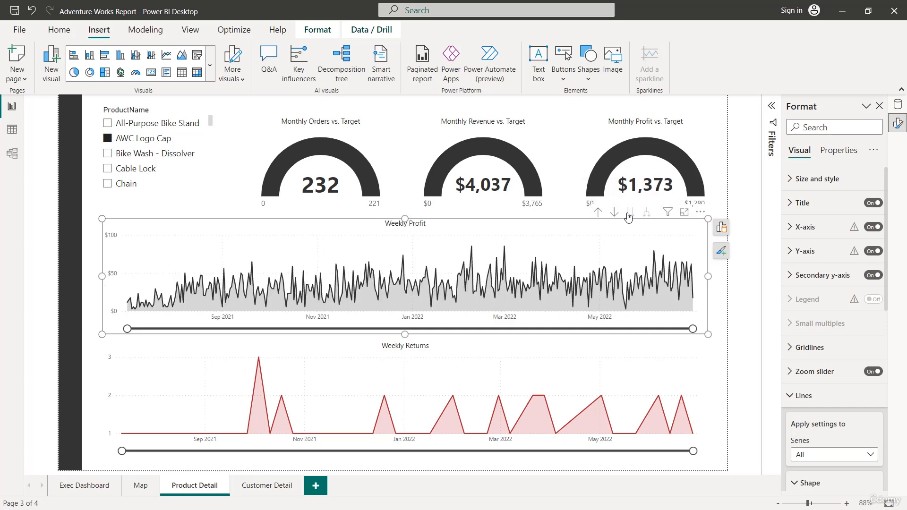
click(597, 213)
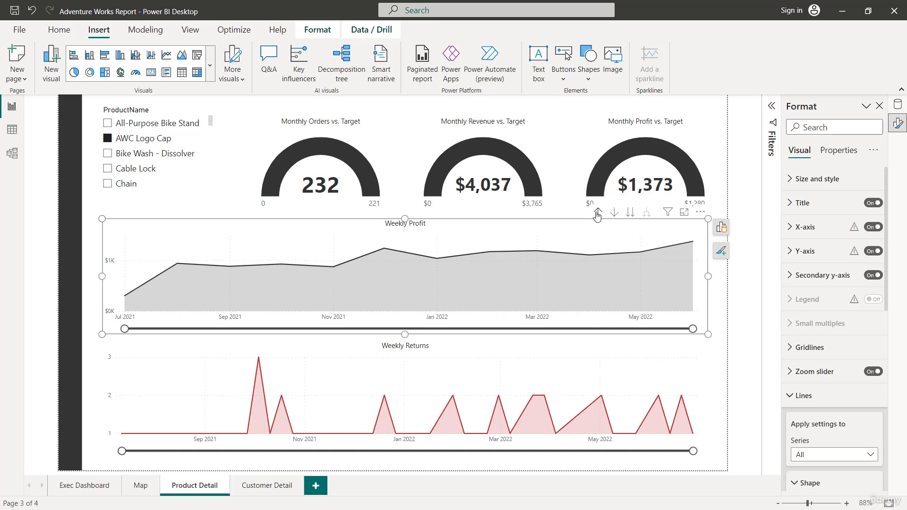
Turn on drill-down for the Weekly Profit chart and drill into March 2022, down to the week of March 14.
click(614, 213)
mouse_move(536, 249)
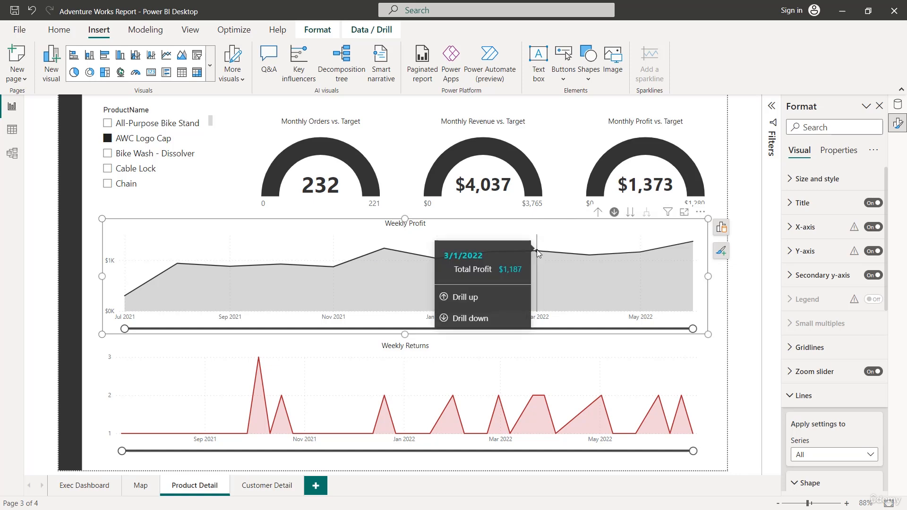
click(536, 249)
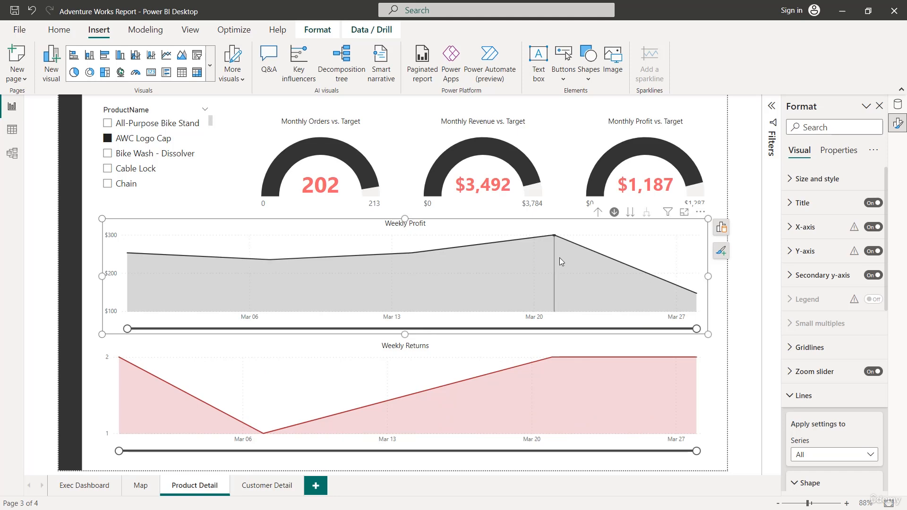
click(411, 251)
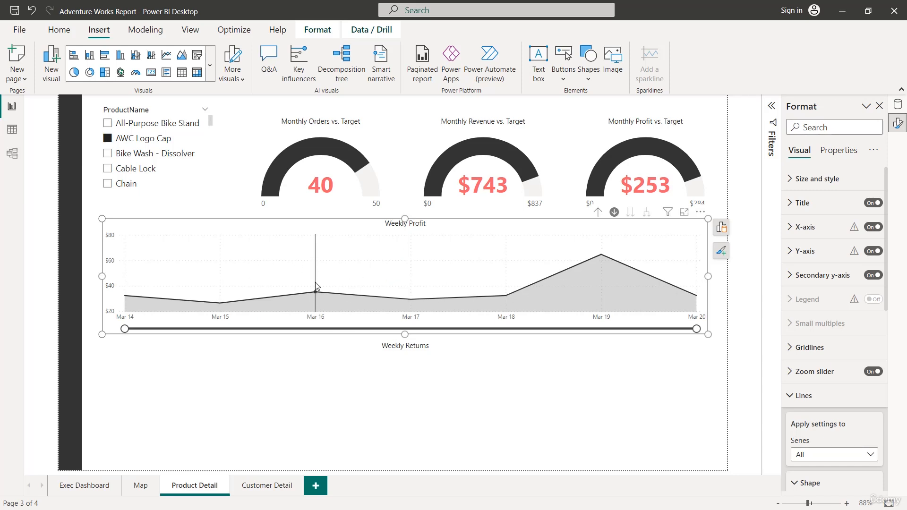
Drill back up to the March 2022 weeks, inspect the days of the week of 3/28/2022, and return to the weeks.
mouse_move(582, 273)
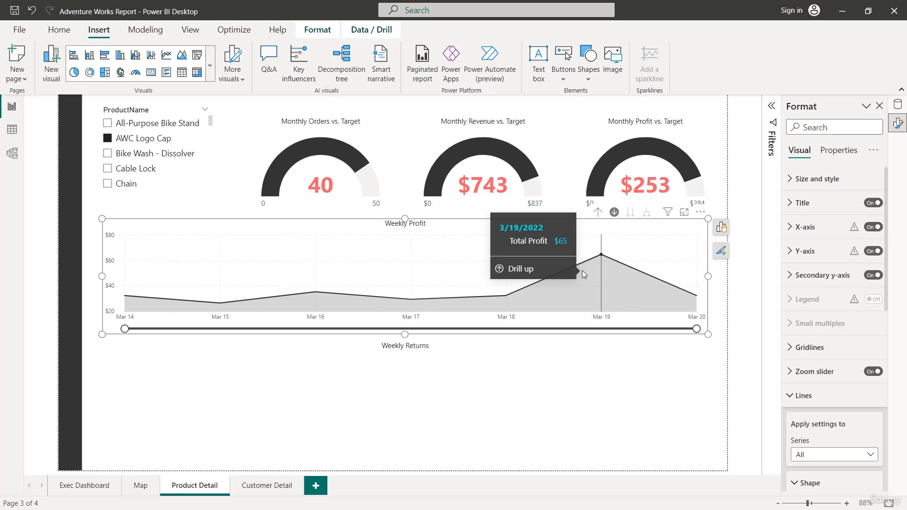
click(528, 274)
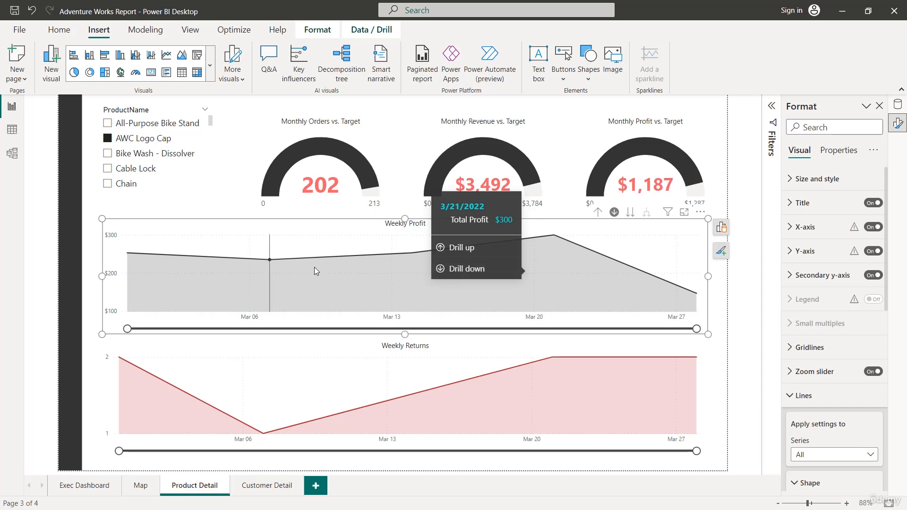
mouse_move(697, 296)
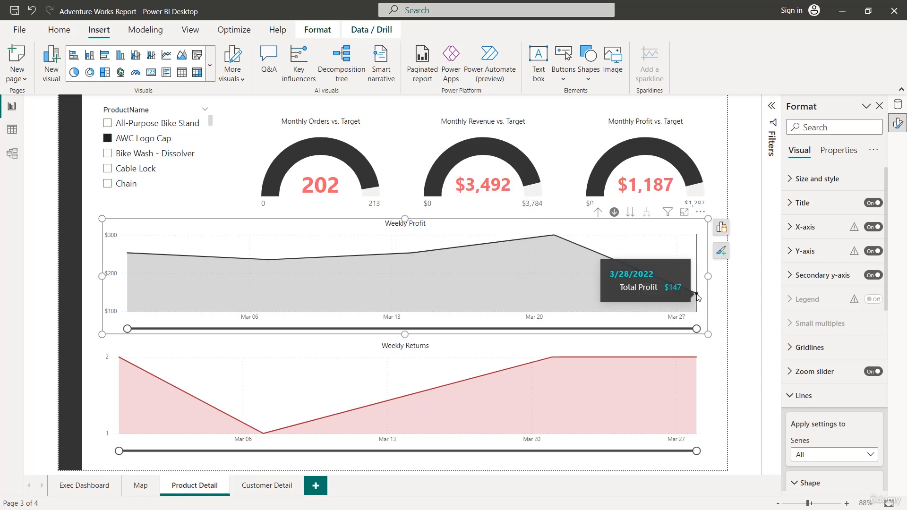
click(698, 295)
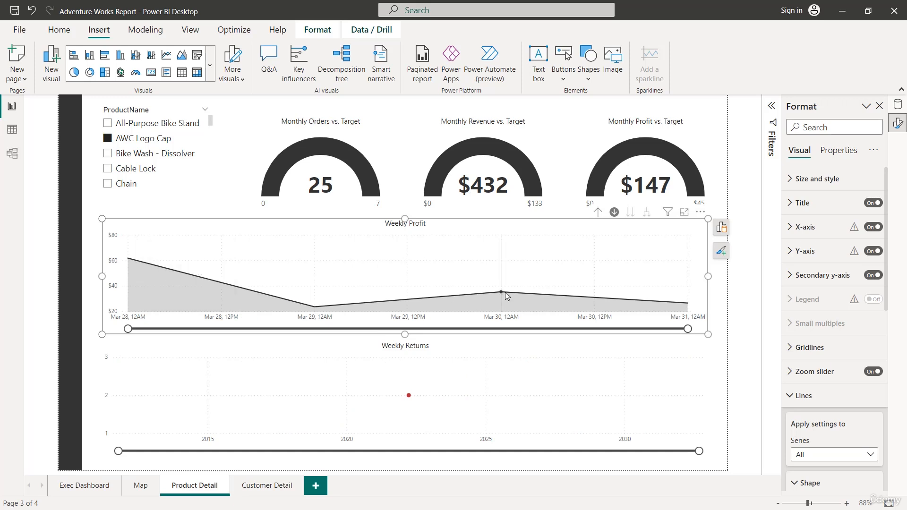
click(598, 212)
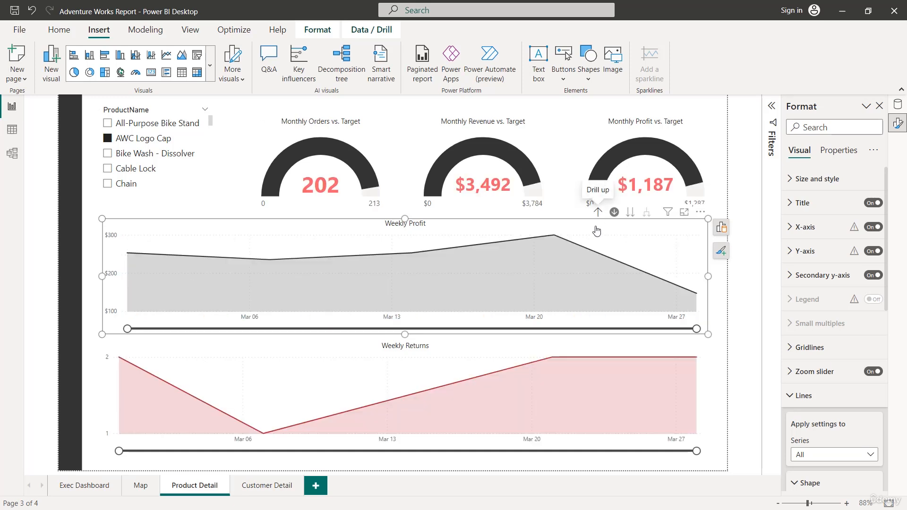
Drill into the week of March 21, 2022, and return the Weekly Profit chart to the monthly level with drill-down off.
click(553, 236)
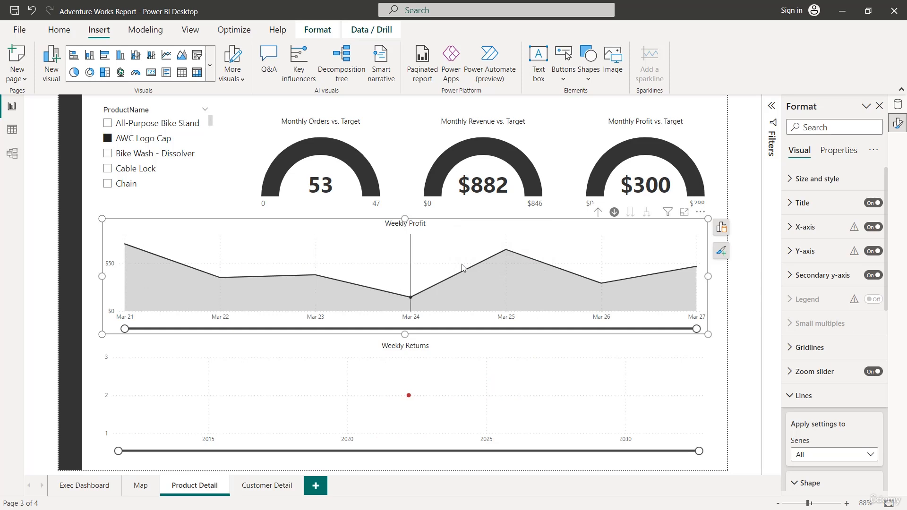
mouse_move(687, 282)
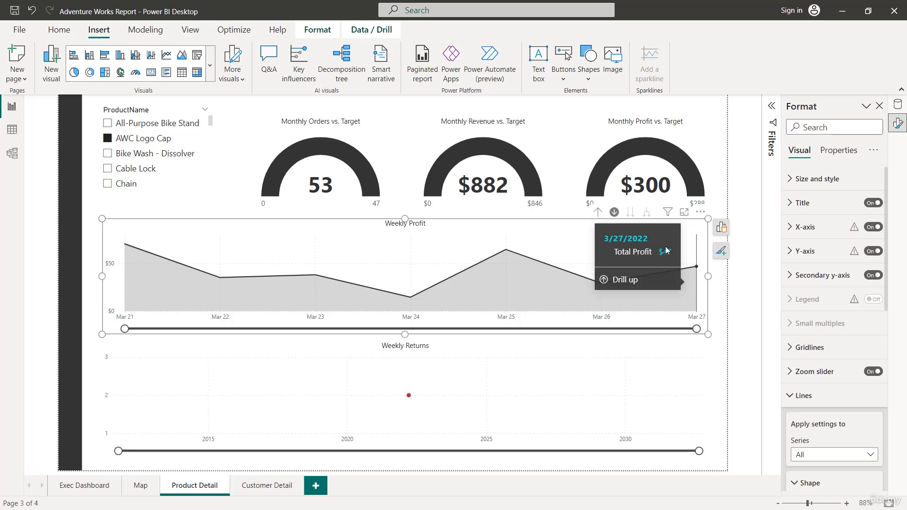
click(598, 212)
click(598, 212)
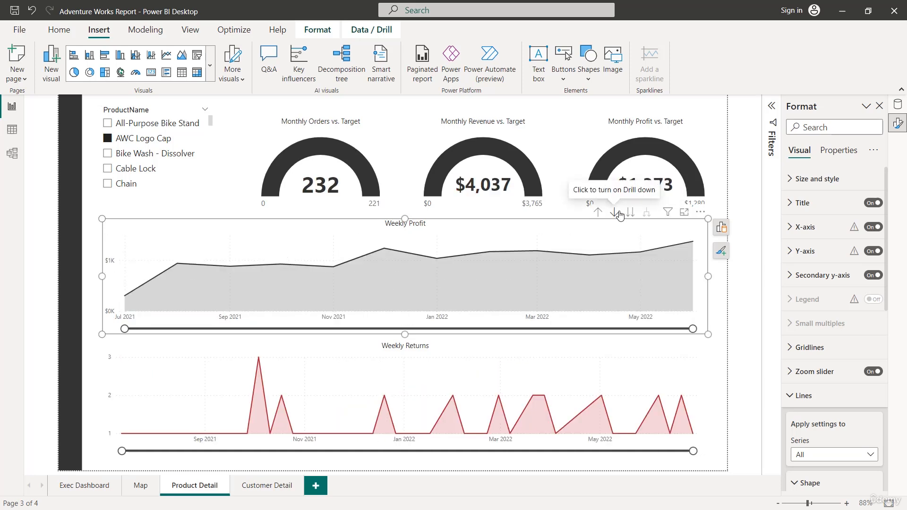
Check the Weekly Profit chart's Date Hierarchy fields and move the chart down to the Start of Week level.
click(721, 227)
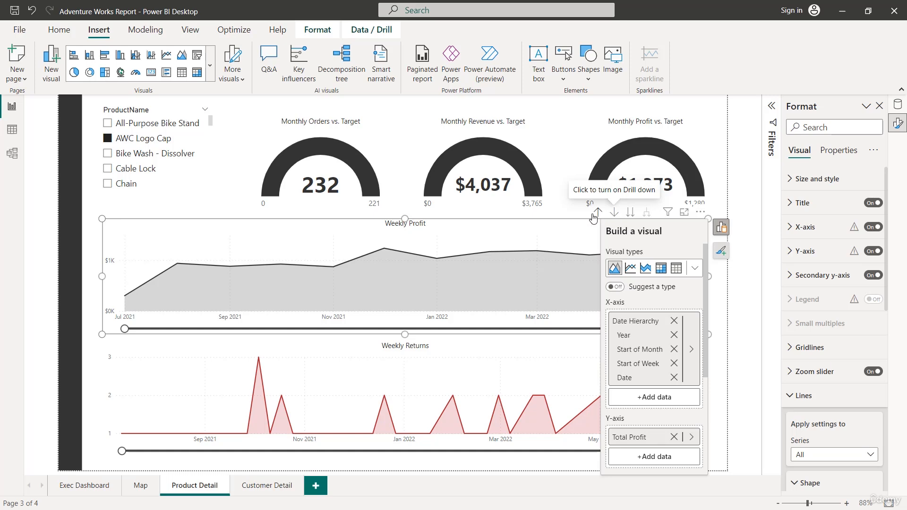
click(716, 226)
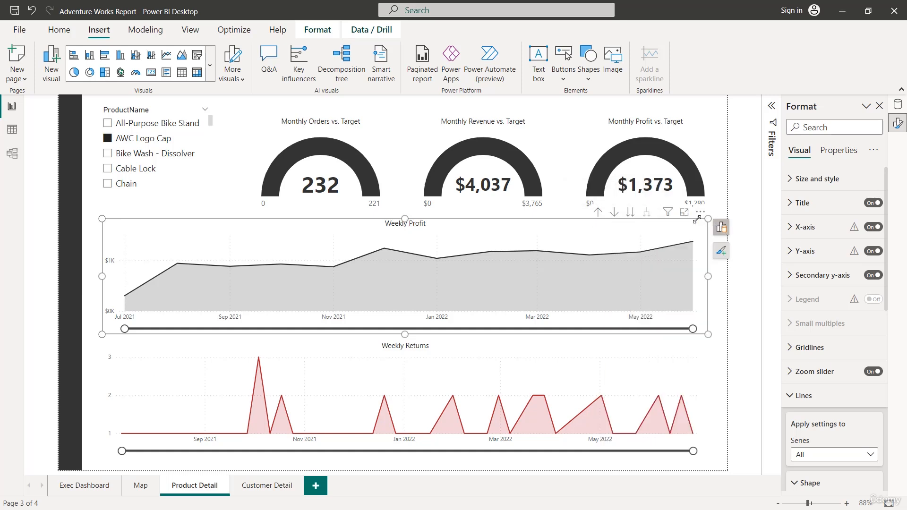
click(630, 213)
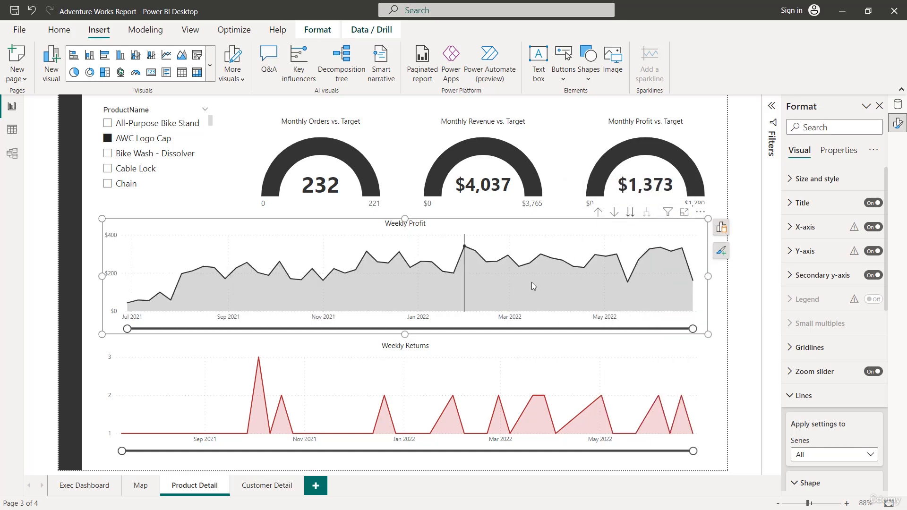
mouse_move(645, 279)
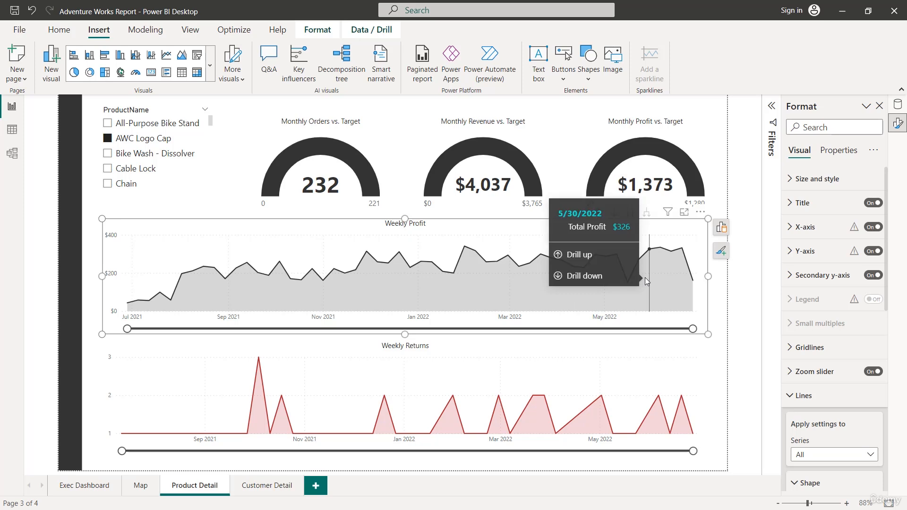
Replace Start of Week with the Calendar Lookup Date Hierarchy on the Weekly Returns chart's X-axis.
click(577, 350)
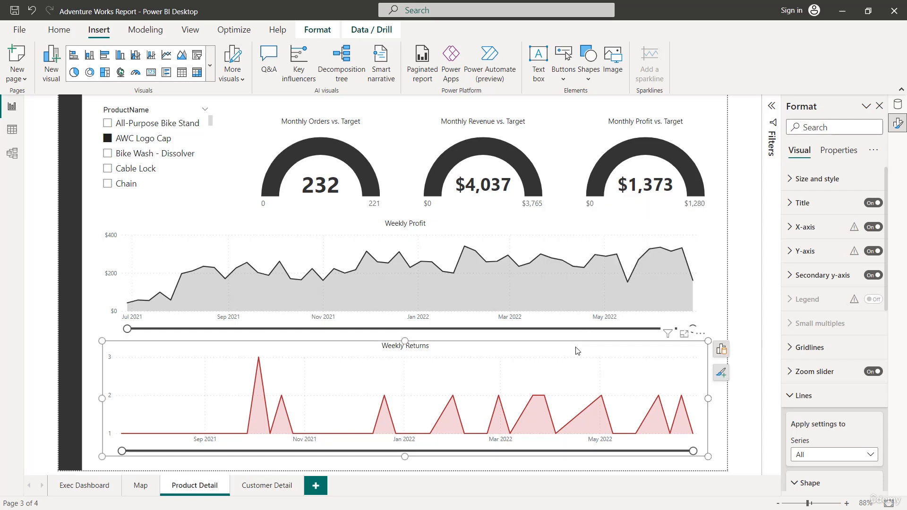
click(718, 349)
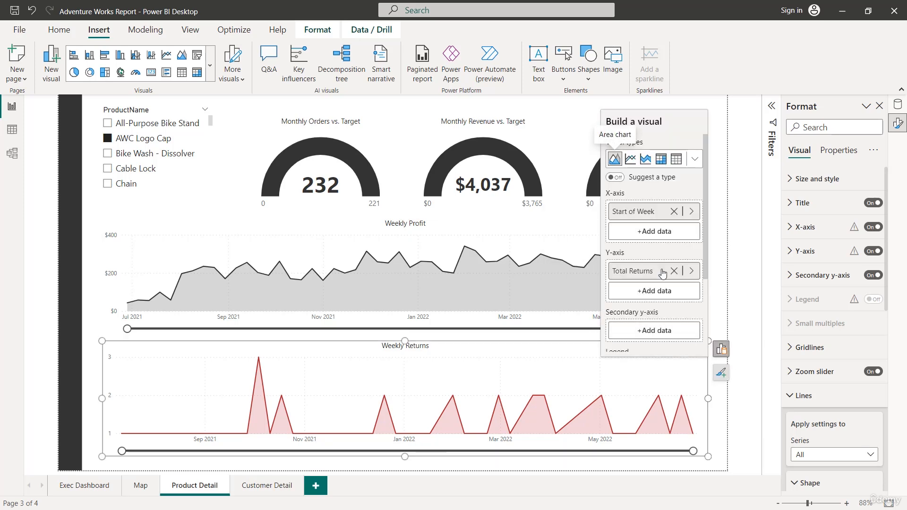
click(674, 213)
click(670, 212)
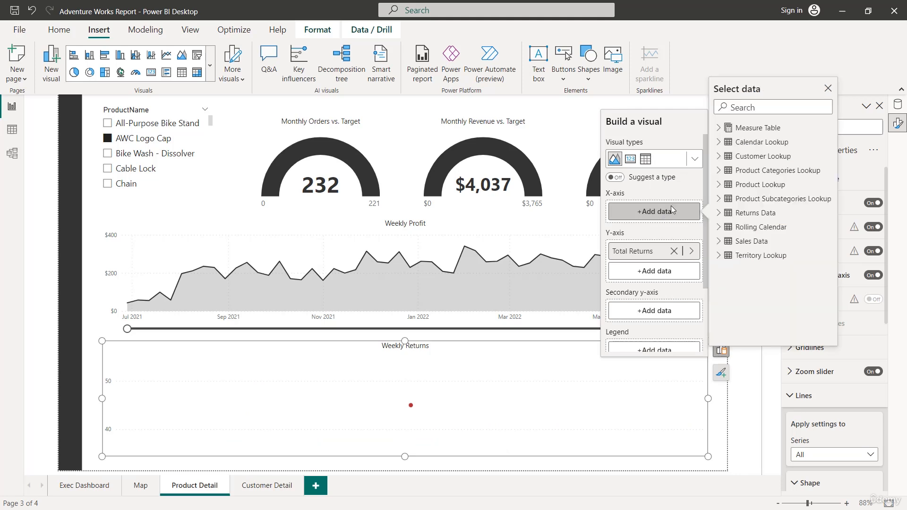
text(date)
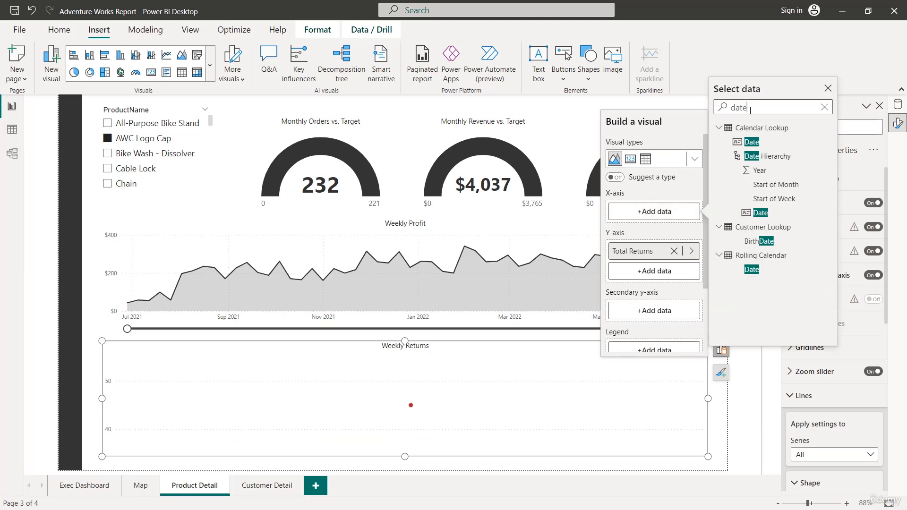
click(767, 158)
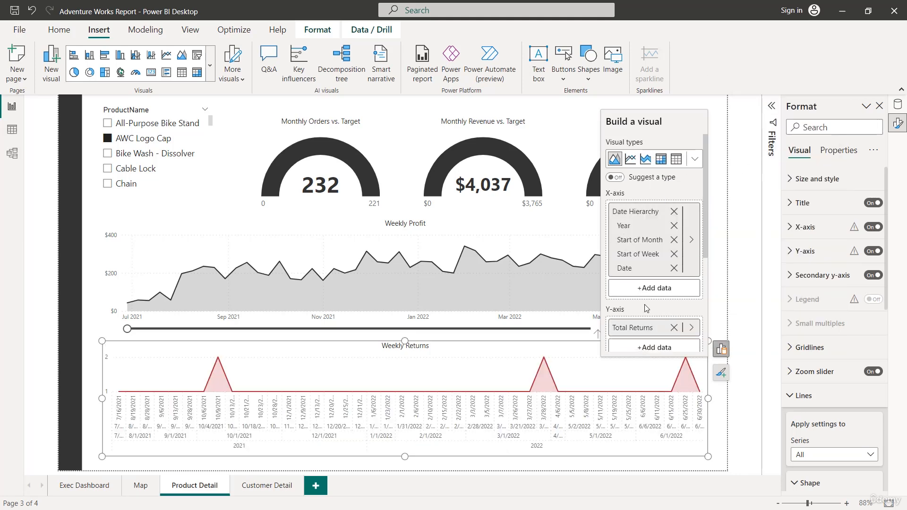
click(721, 349)
Drill the Weekly Returns chart up to the year level and move it down to the Start of Week level.
click(598, 334)
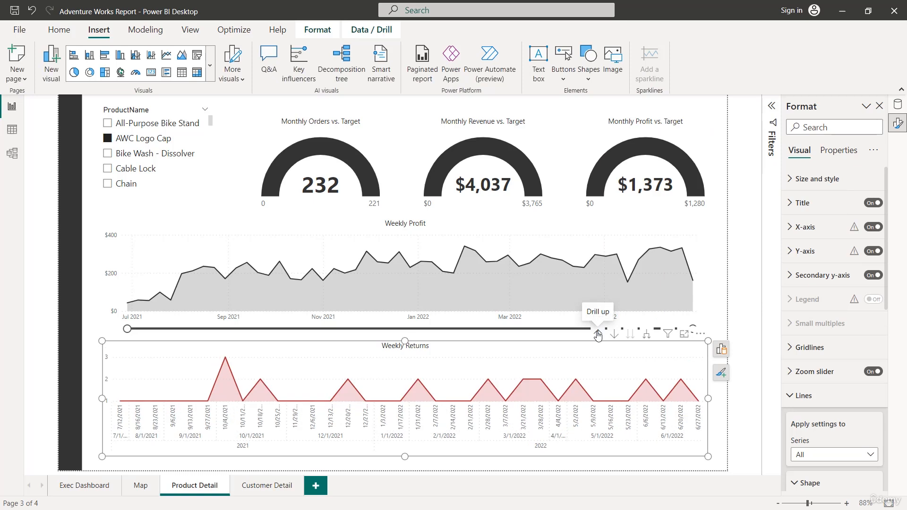
click(597, 335)
click(597, 334)
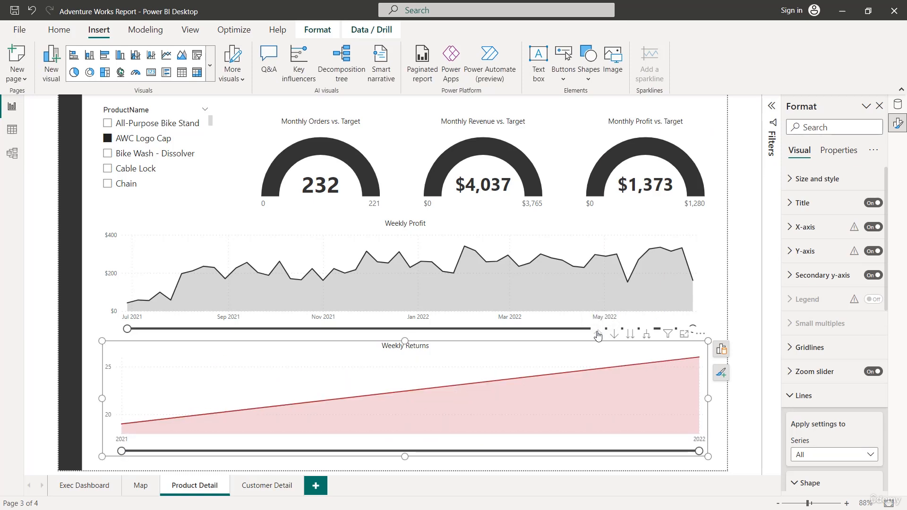
click(630, 335)
click(631, 335)
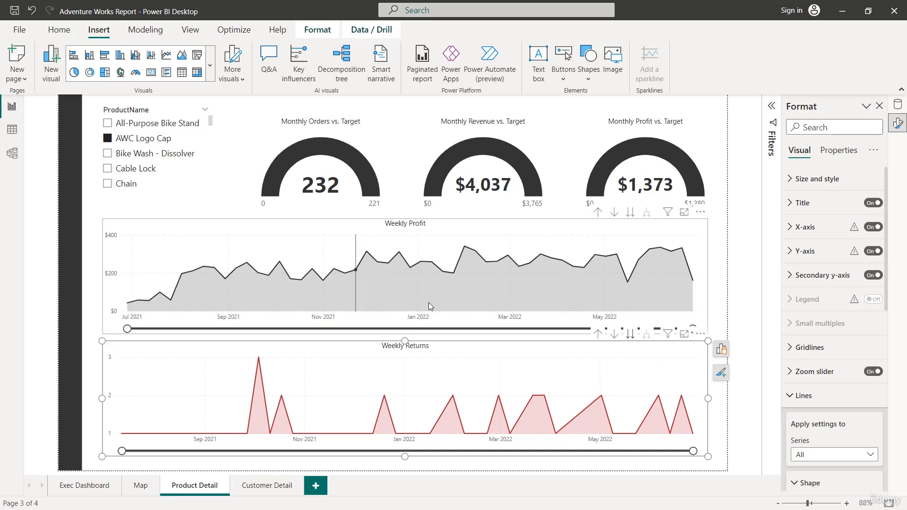
Switch to the Exec Dashboard report page.
mouse_move(393, 305)
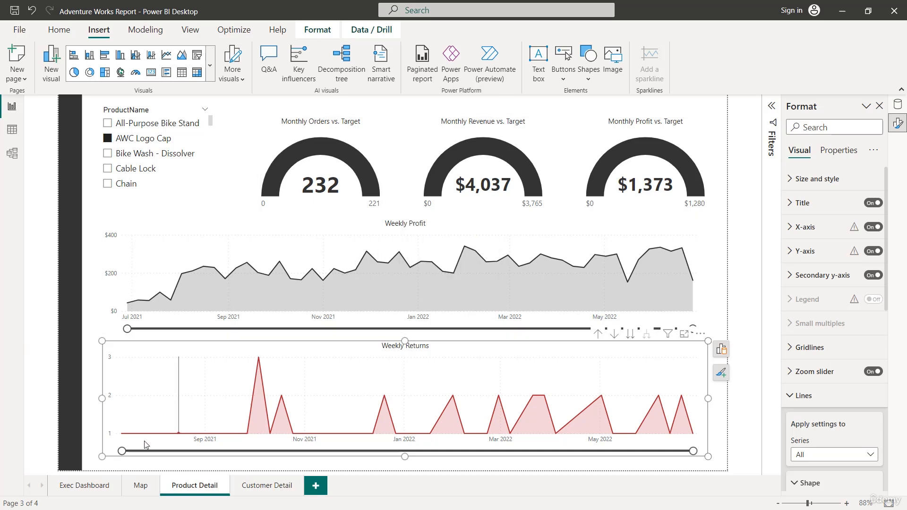
click(78, 487)
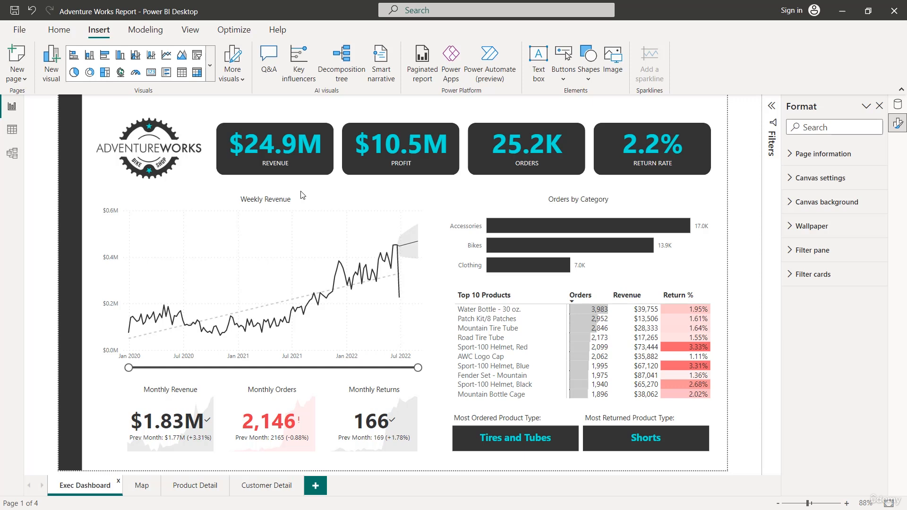
Remove Start of Week from the Weekly Revenue chart's X-axis and open the selection of a new X-axis field.
click(360, 201)
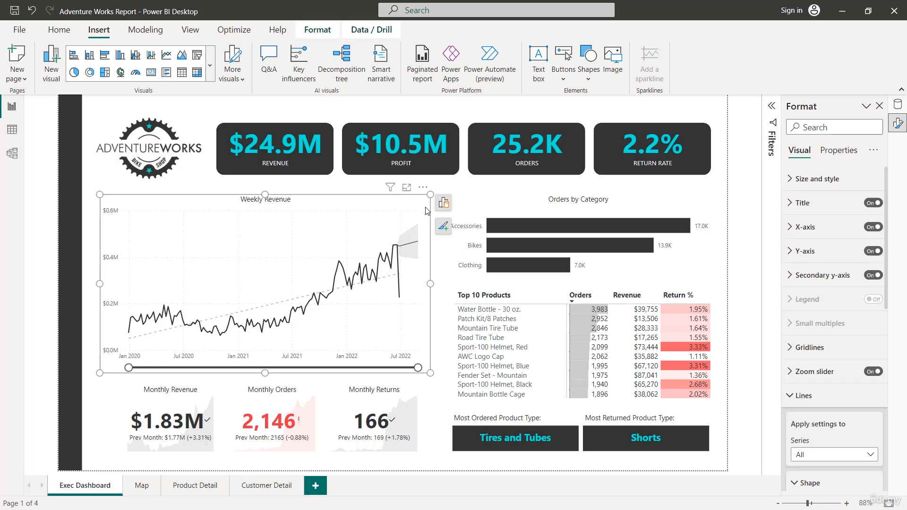
click(445, 208)
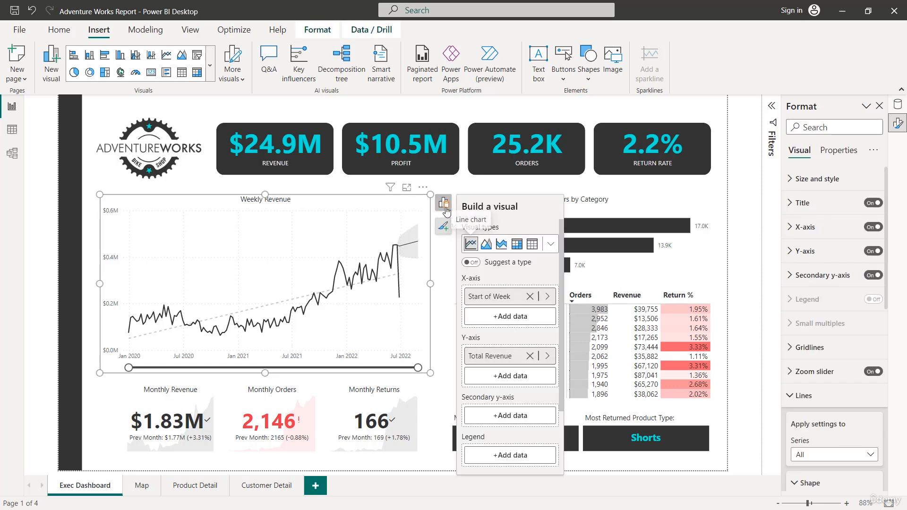
click(529, 296)
click(497, 296)
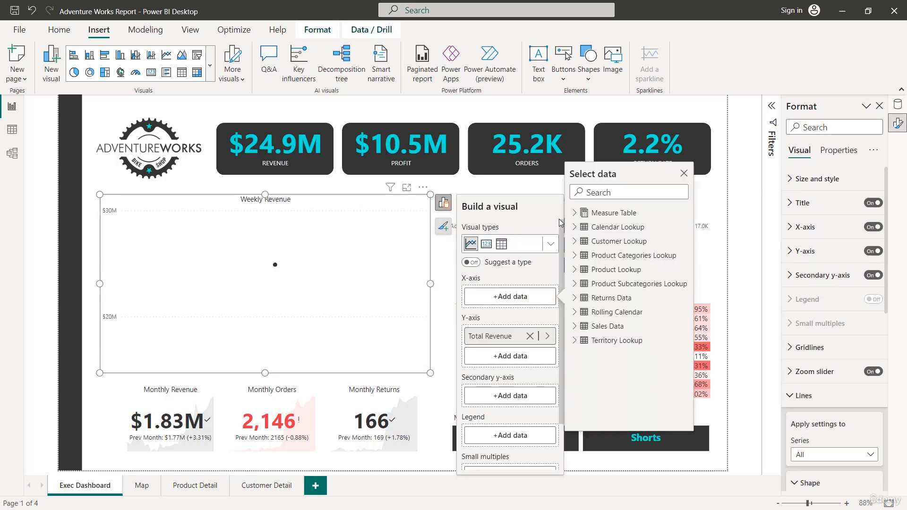
click(588, 192)
text(hier)
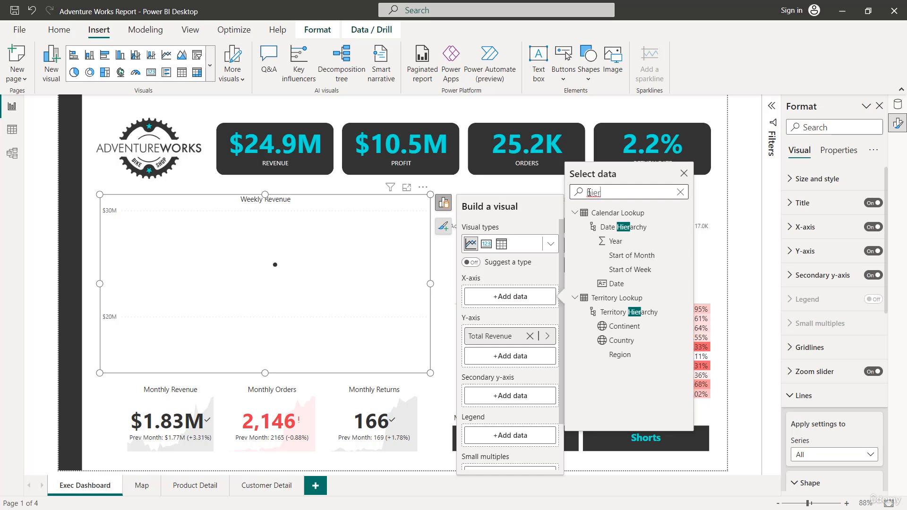
key(BackSpace)
key(BackSpace)
key(BackSpace)
key(BackSpace)
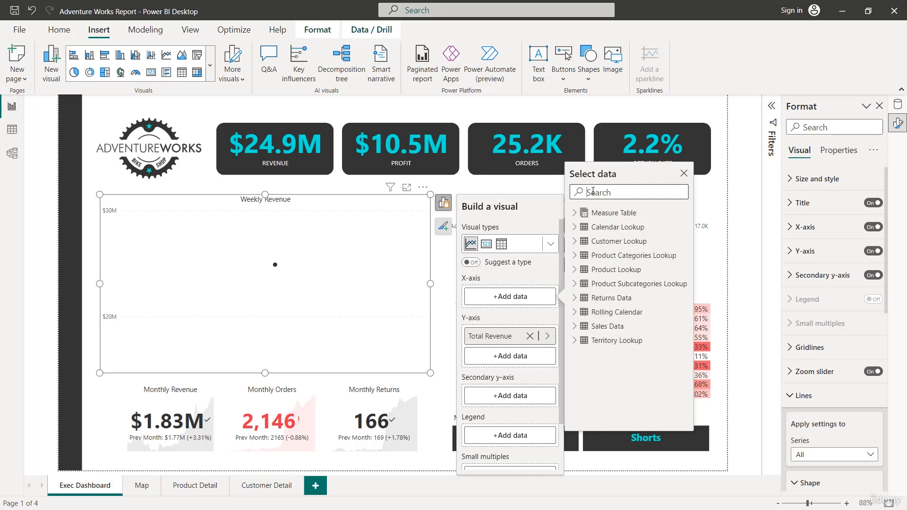
Add the Calendar Lookup fields Year and Start of Quarter to the Weekly Revenue chart's X-axis.
click(575, 227)
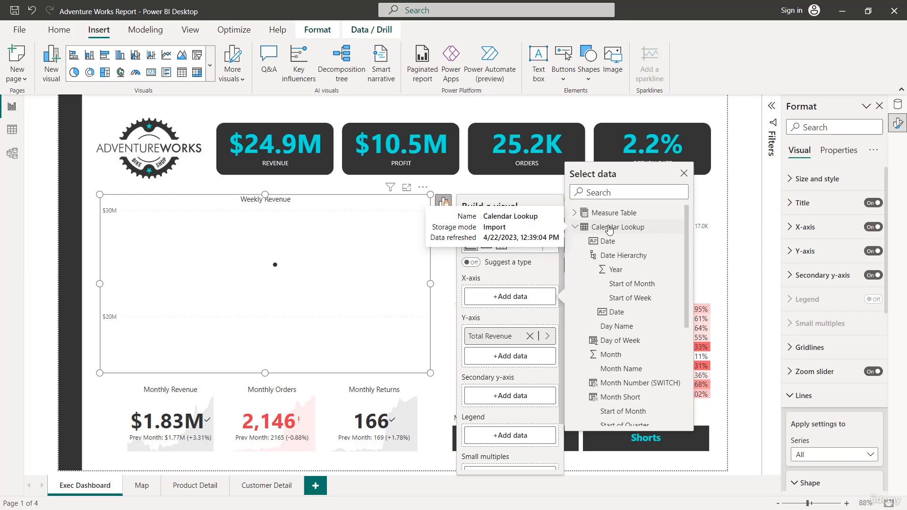
scroll(628, 277, down, 3)
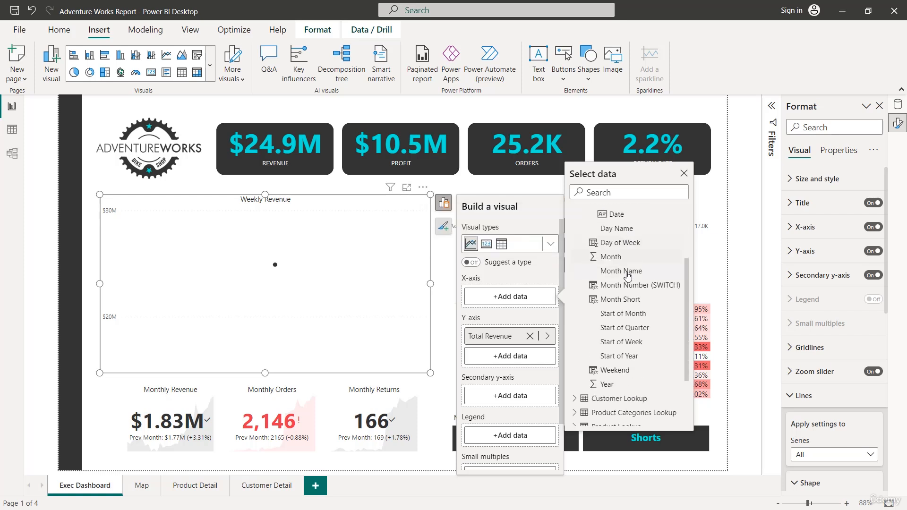
click(606, 383)
click(509, 316)
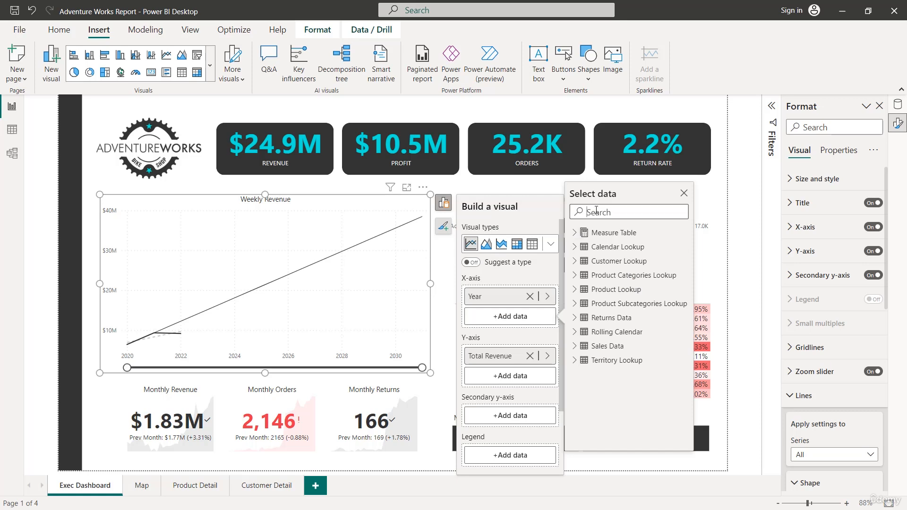
text(quarte)
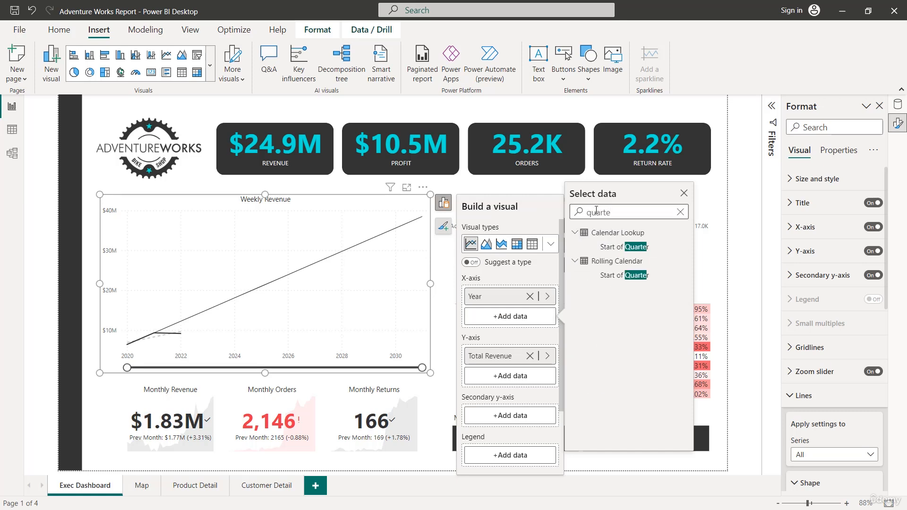
click(608, 246)
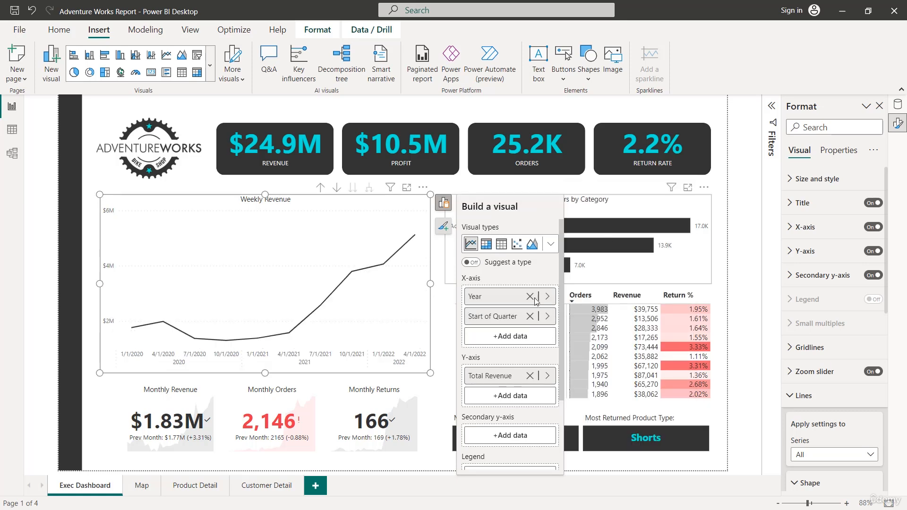
Add Calendar Lookup's Start of Month below Start of Quarter on the Weekly Revenue chart's X-axis.
click(506, 346)
click(621, 232)
text(month)
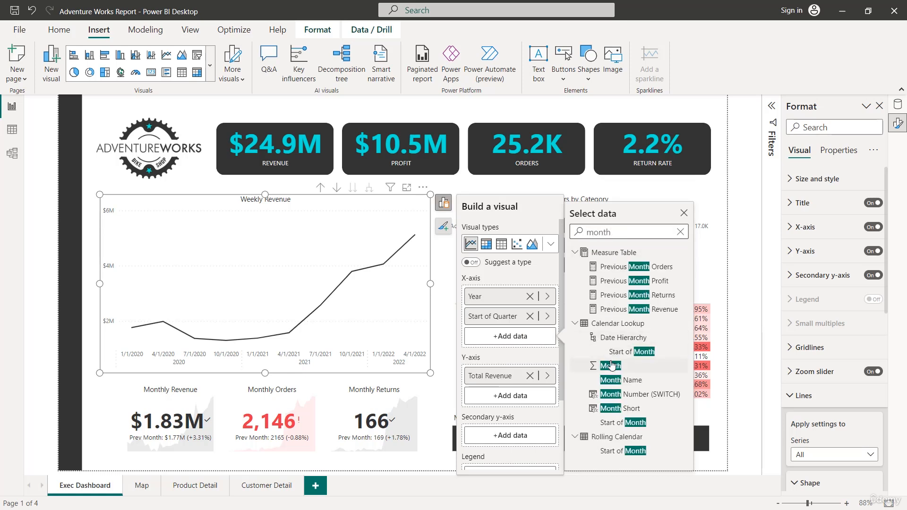
click(626, 427)
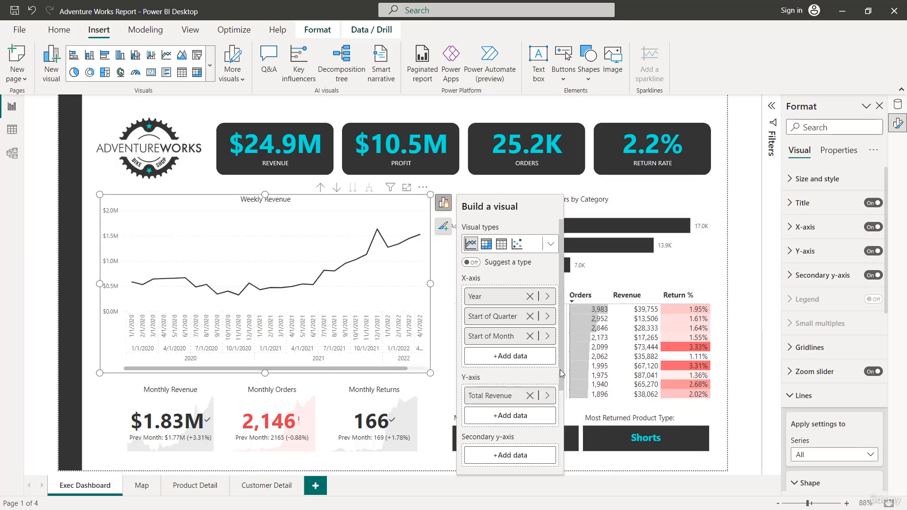
Drill the Weekly Revenue chart up to the year level and remove its forecast.
click(444, 232)
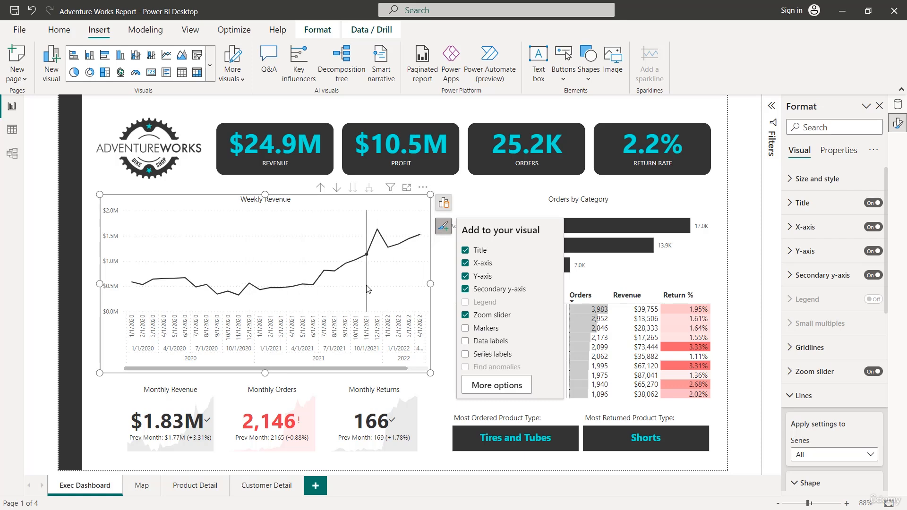
click(321, 189)
click(322, 190)
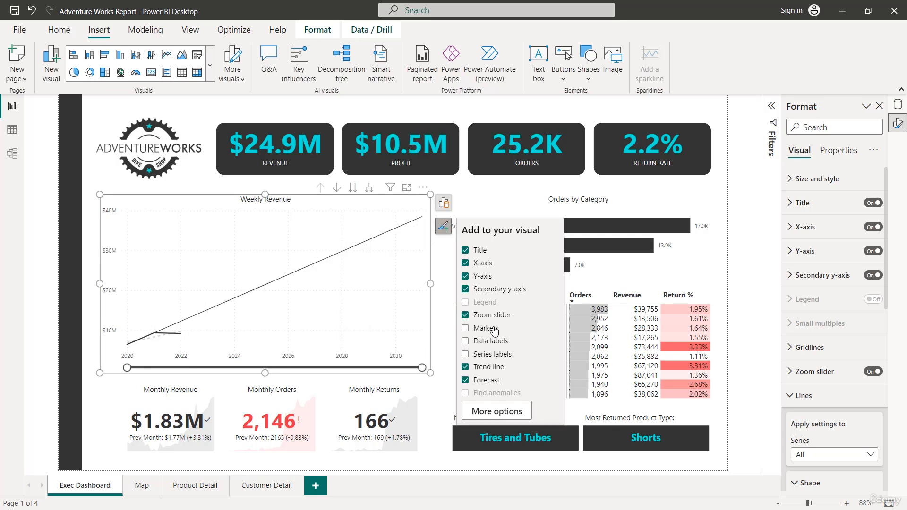
click(466, 383)
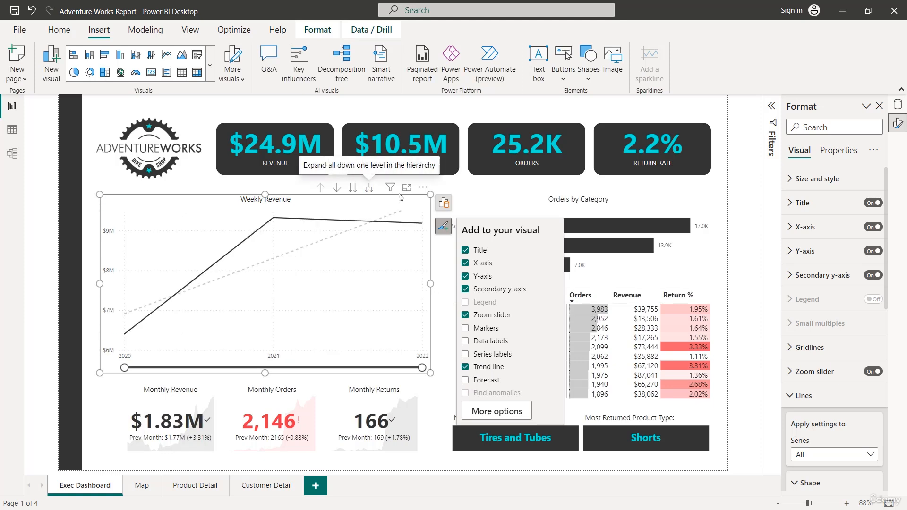
Move the Weekly Revenue chart down through the Start of Quarter level to Start of Month and inspect its data points.
click(353, 189)
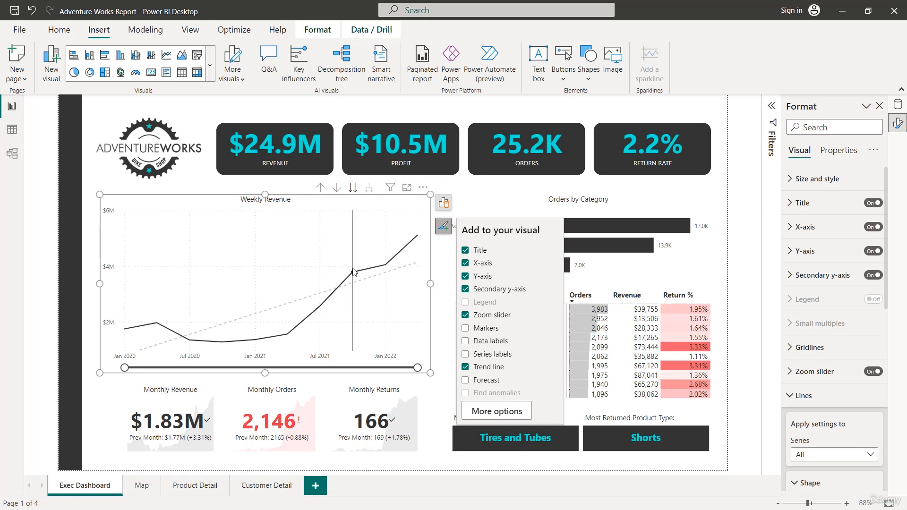
mouse_move(404, 241)
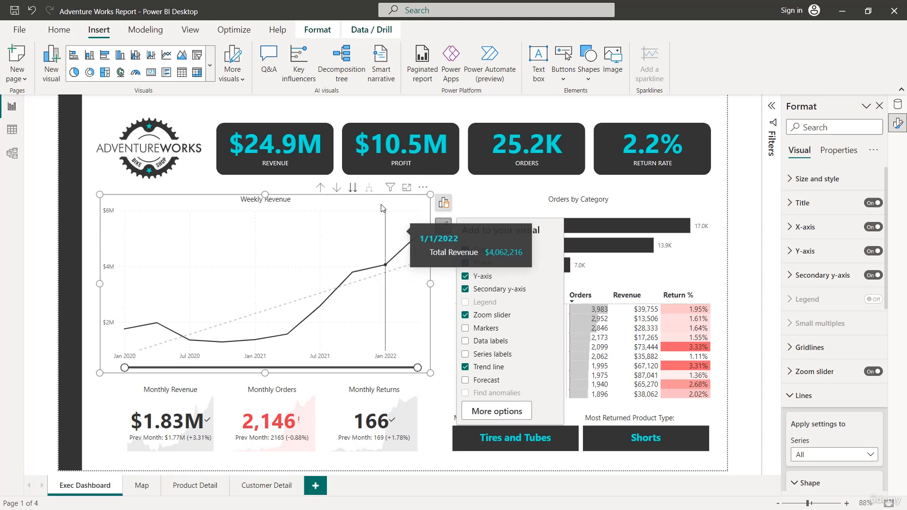
click(353, 188)
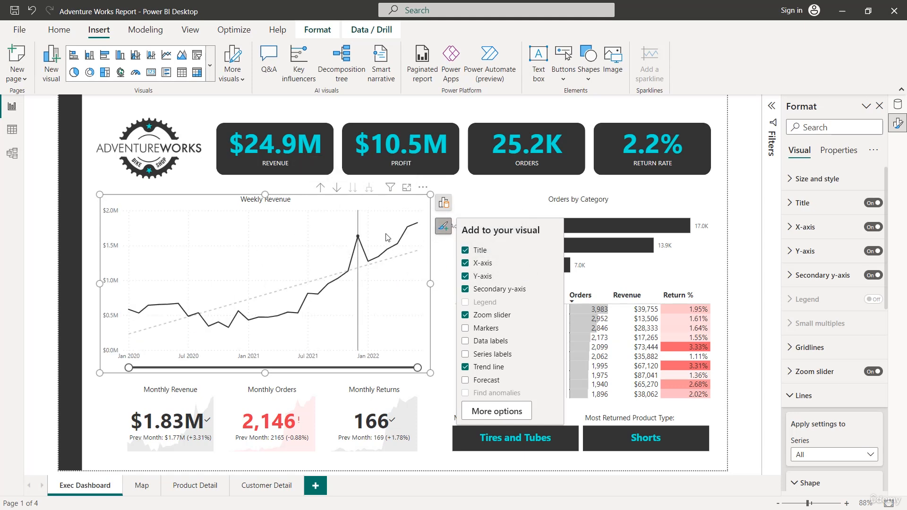
mouse_move(396, 232)
mouse_move(418, 247)
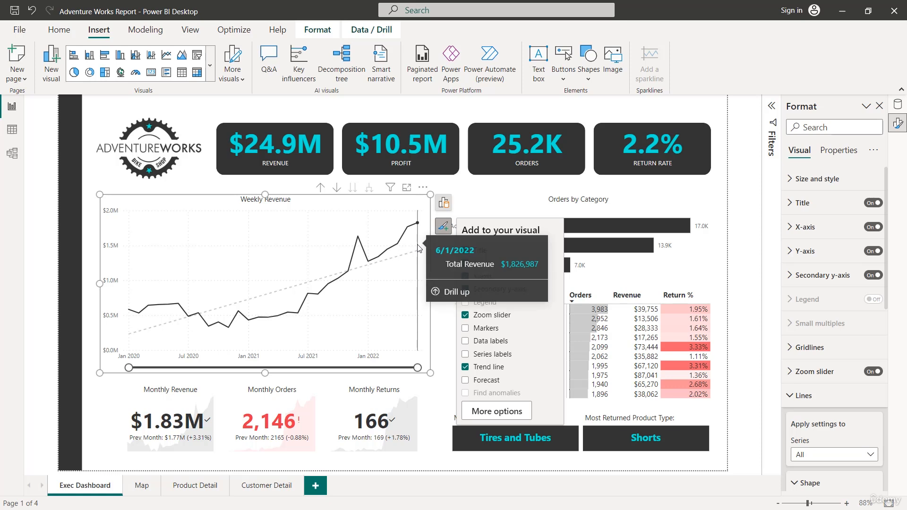
mouse_move(284, 253)
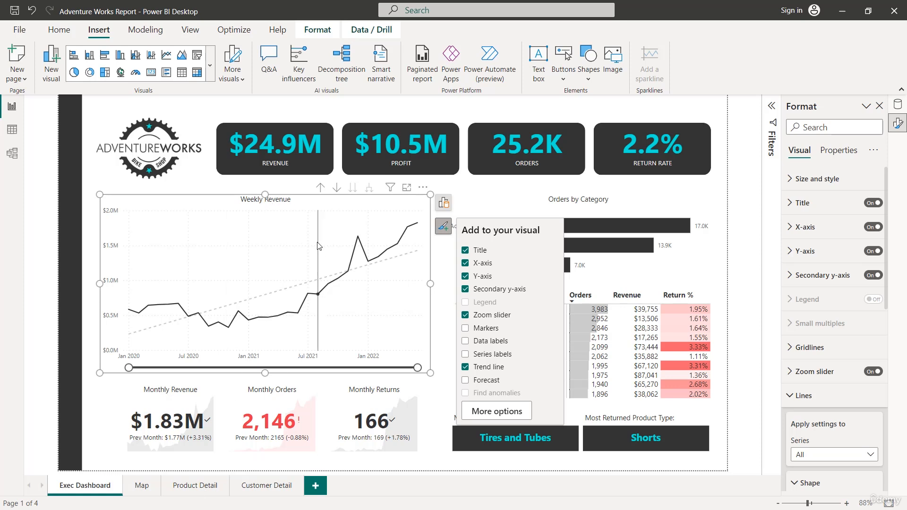
mouse_move(318, 246)
mouse_move(342, 223)
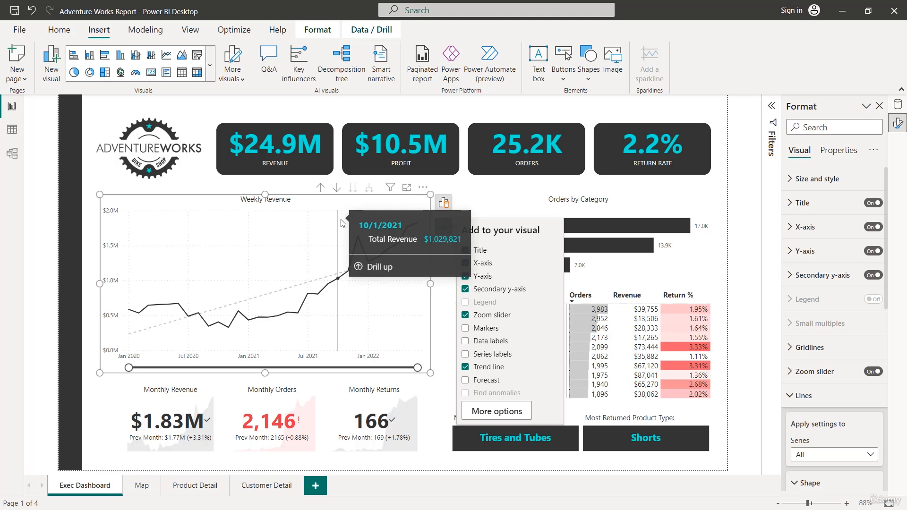
Rename the Weekly Revenue chart's title to Revenue Trending.
double_click(280, 205)
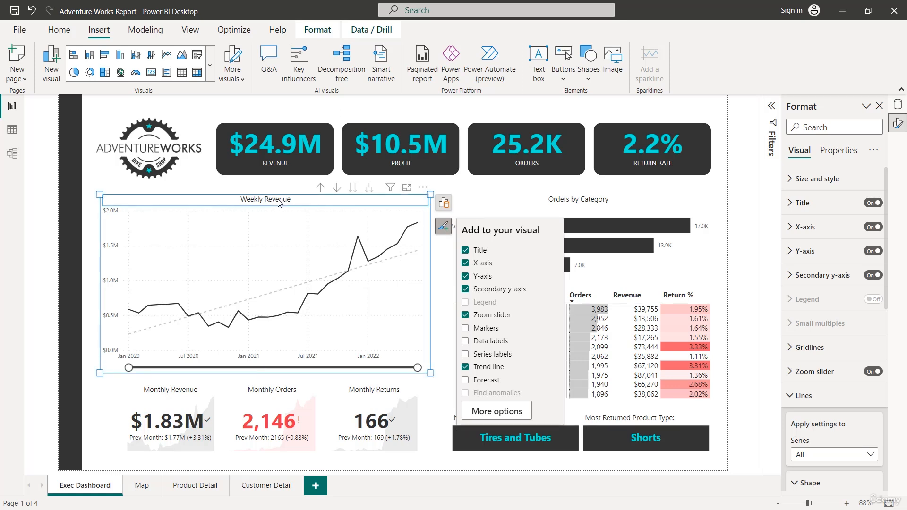
double_click(267, 200)
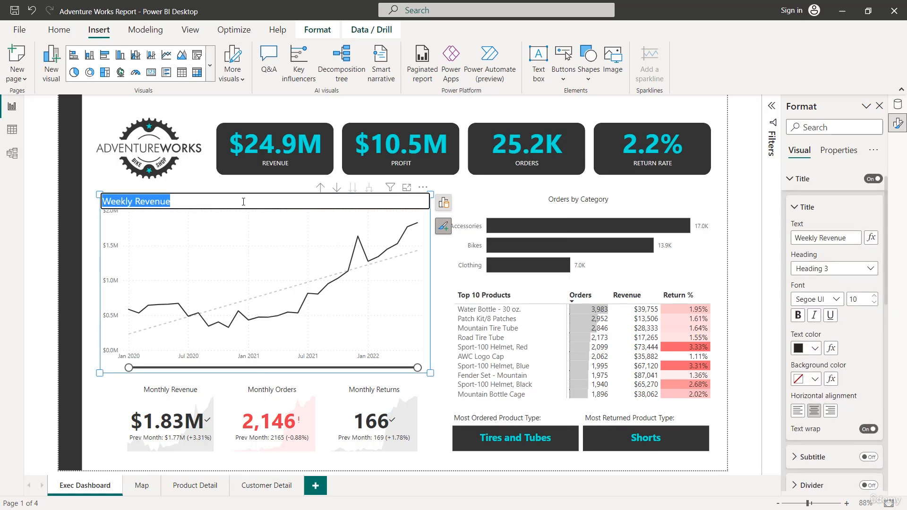
text(Revenue)
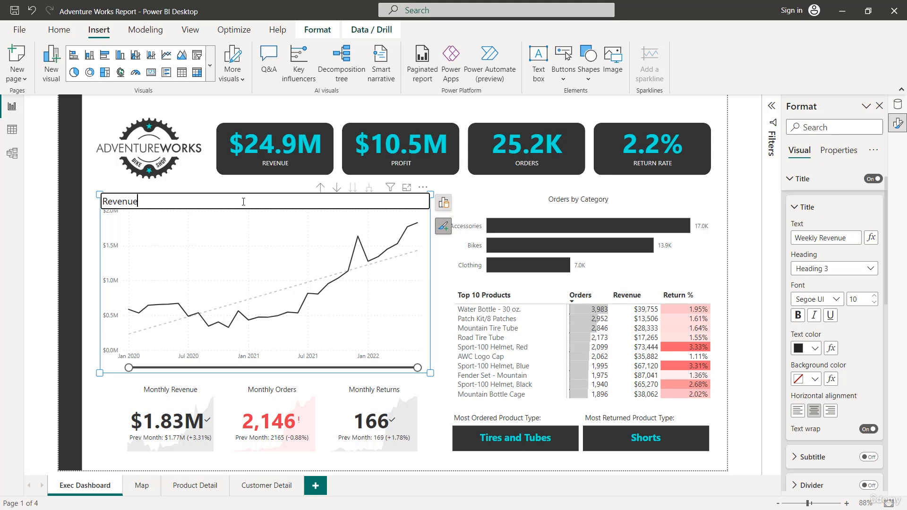
text( Trending)
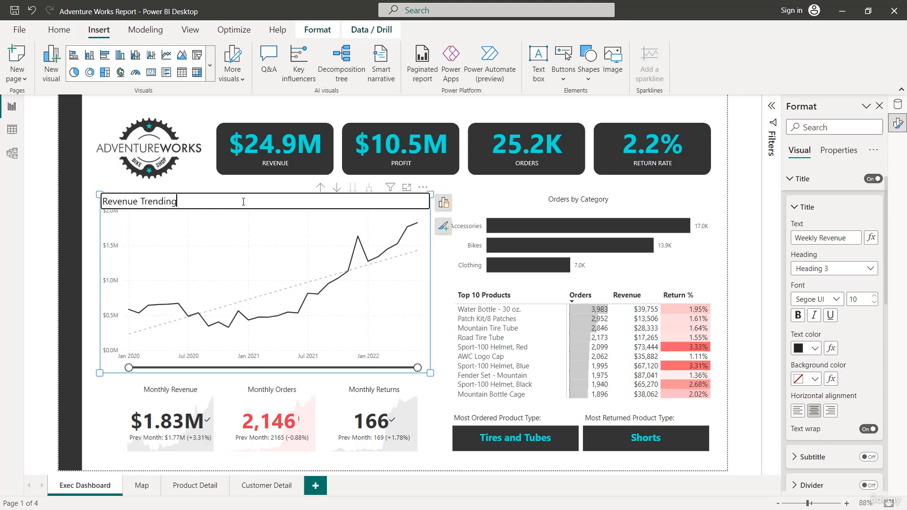
key(Return)
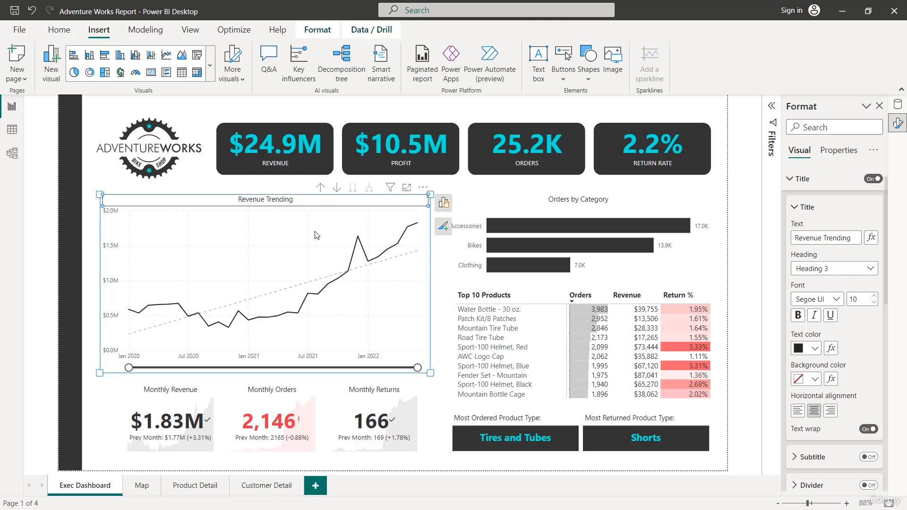
Switch to the Product Detail page and retitle the Weekly Profit chart as Profit Trending.
click(188, 487)
click(405, 225)
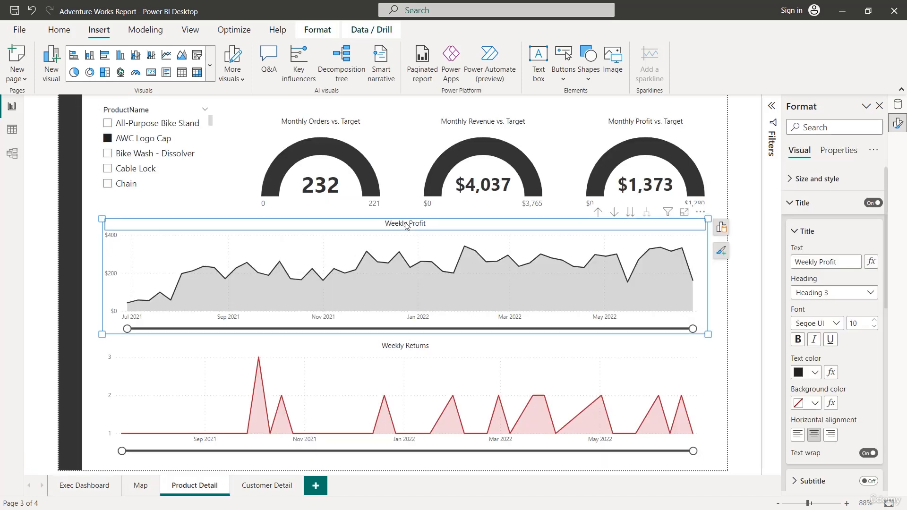
double_click(409, 226)
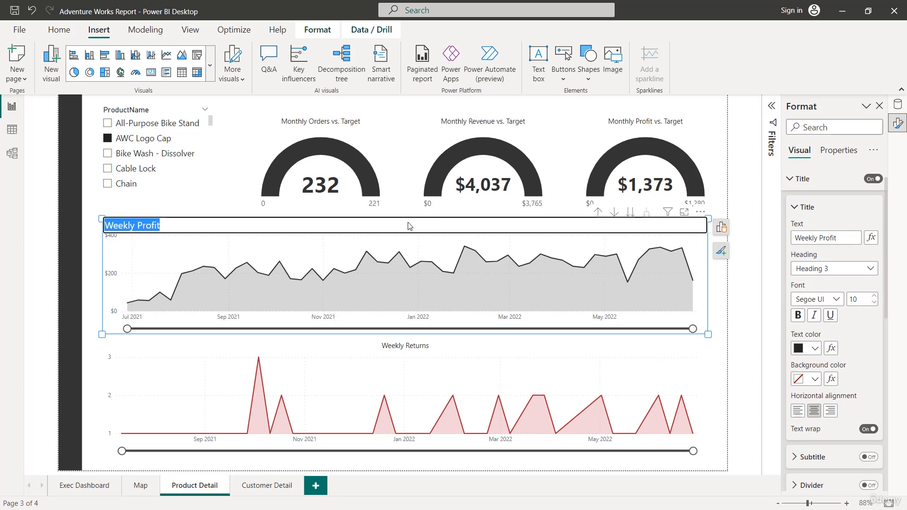
text(Profit Trending)
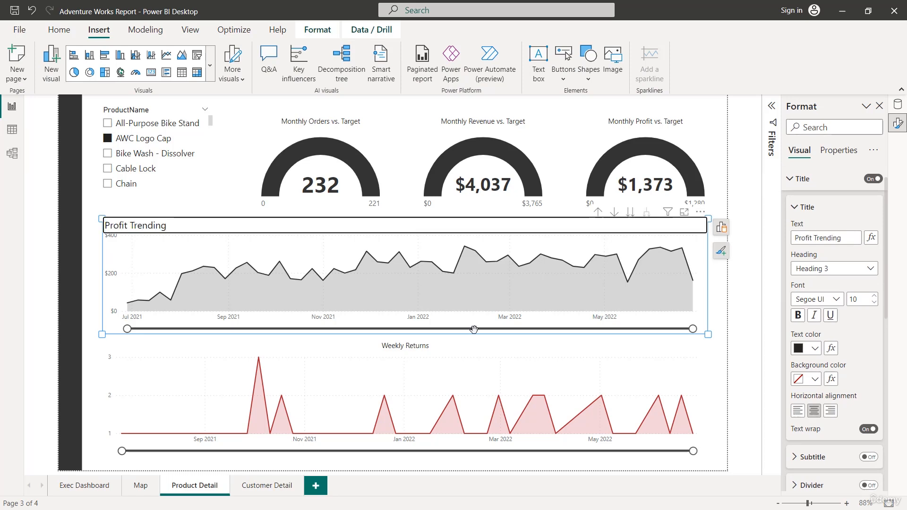
Change the Weekly Returns chart's title to Return Trending and deselect the chart.
click(428, 349)
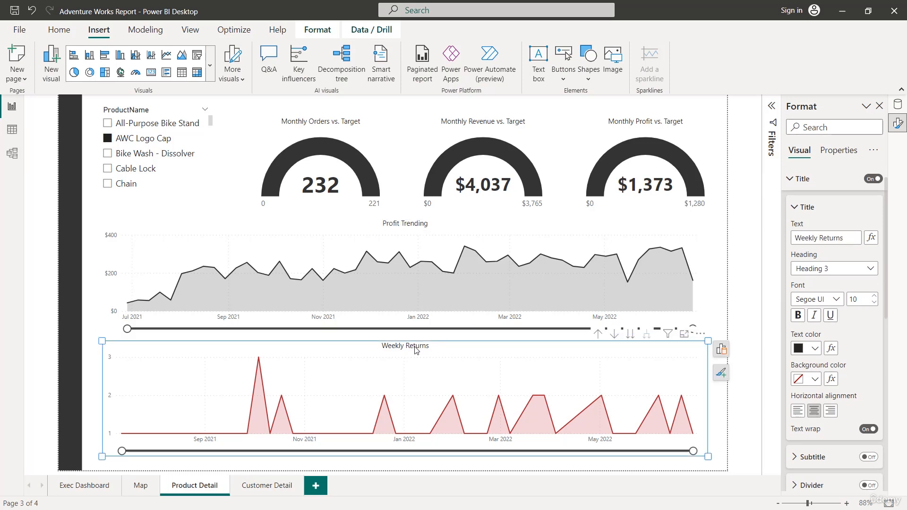
double_click(415, 347)
text(Retur)
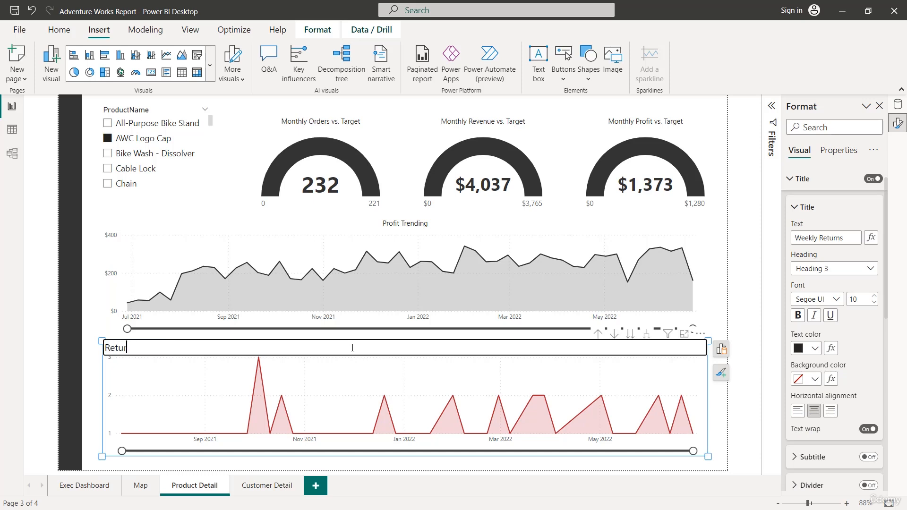
text(n Trending)
key(Return)
click(97, 240)
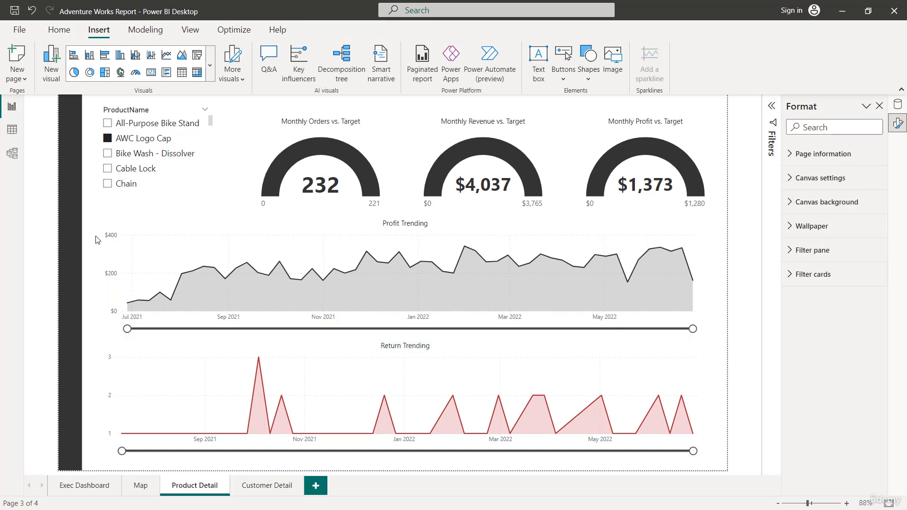